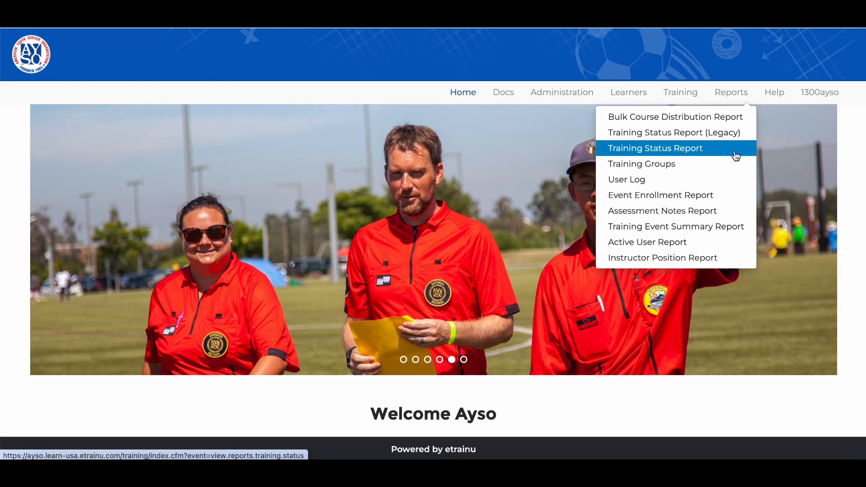
Open the Training Status Report and load the default report of all courses completed or in progress assigned in the last 365 days
left_click(736, 155)
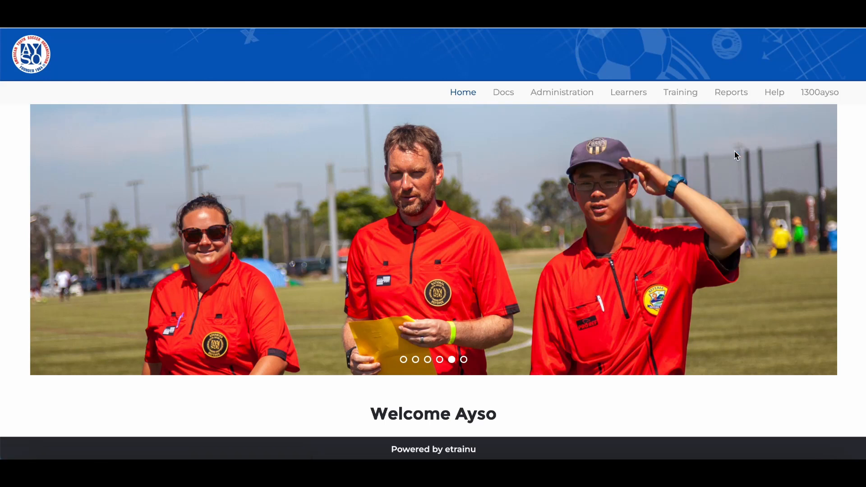
scroll(695, 197, "down", 2)
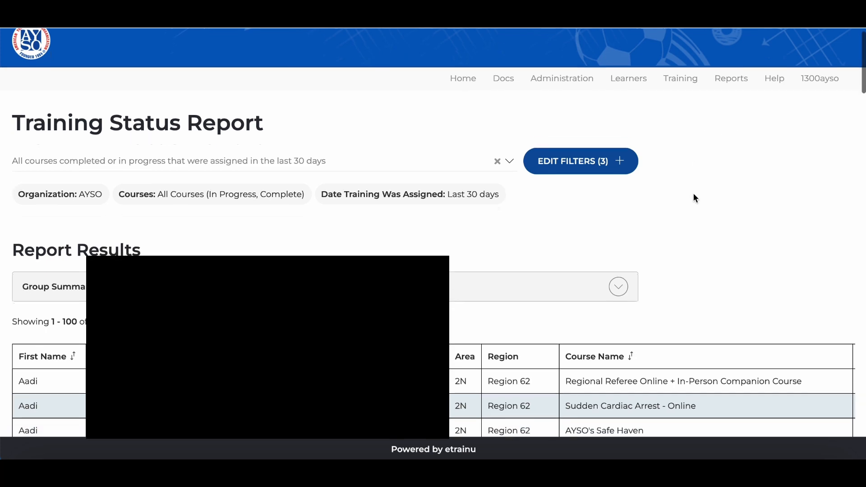
scroll(695, 197, "down", 2)
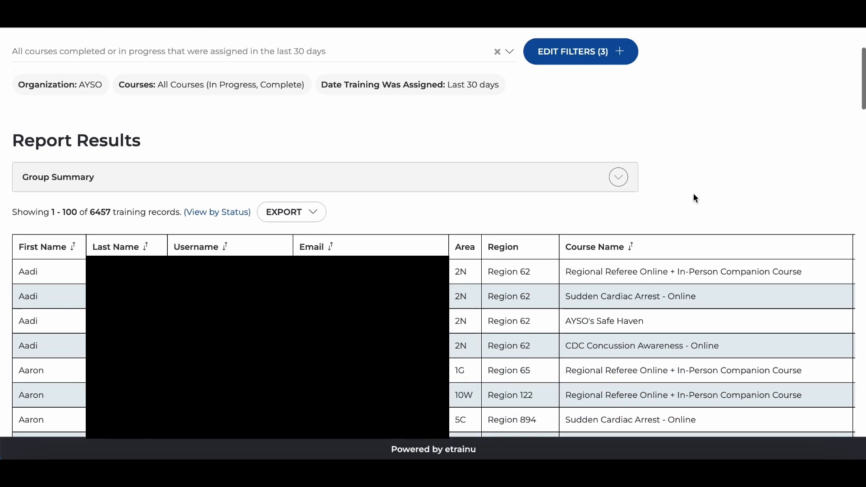
scroll(694, 195, "up", 3)
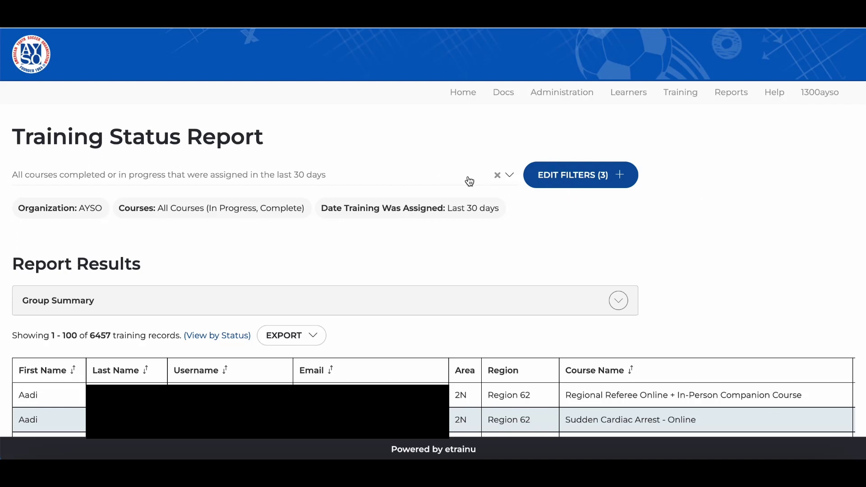
left_click(513, 180)
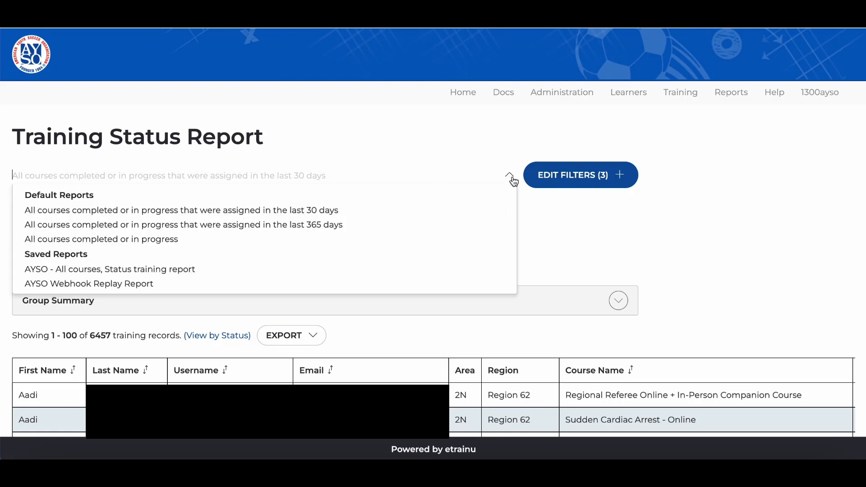
left_click(370, 226)
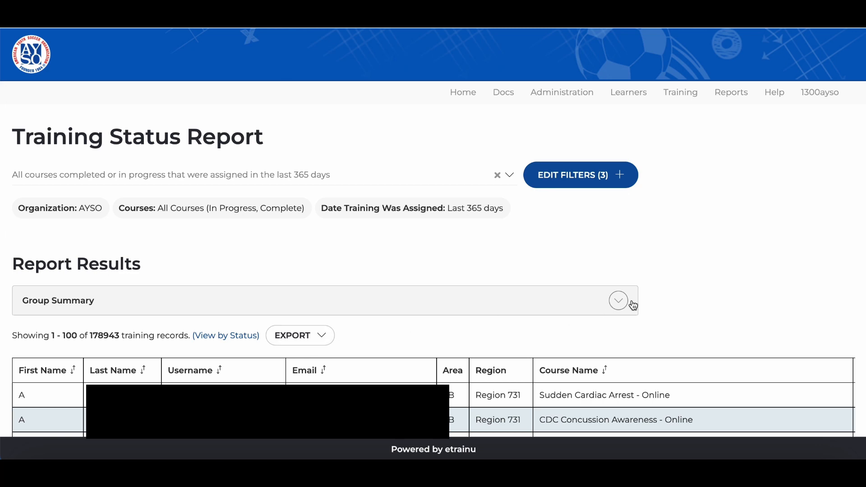
Expand the Group Summary, review the learner and completion figures per group, and collapse it again
left_click(618, 301)
scroll(541, 325, "down", 4)
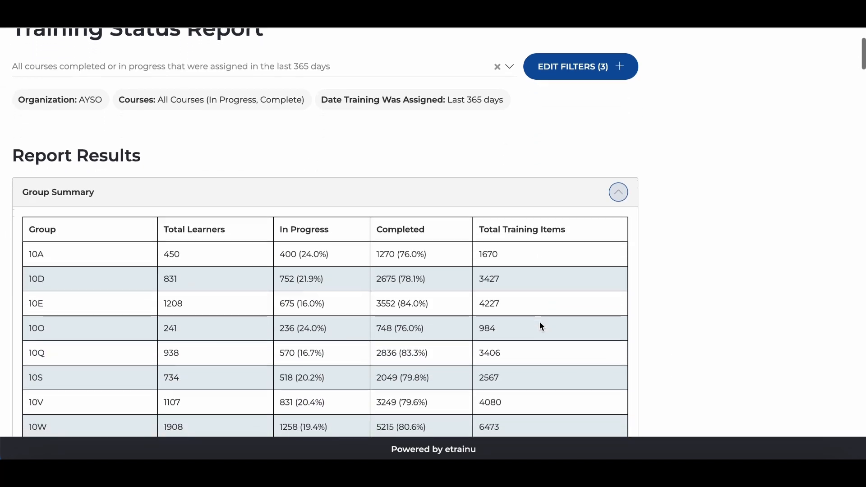
scroll(541, 325, "down", 2)
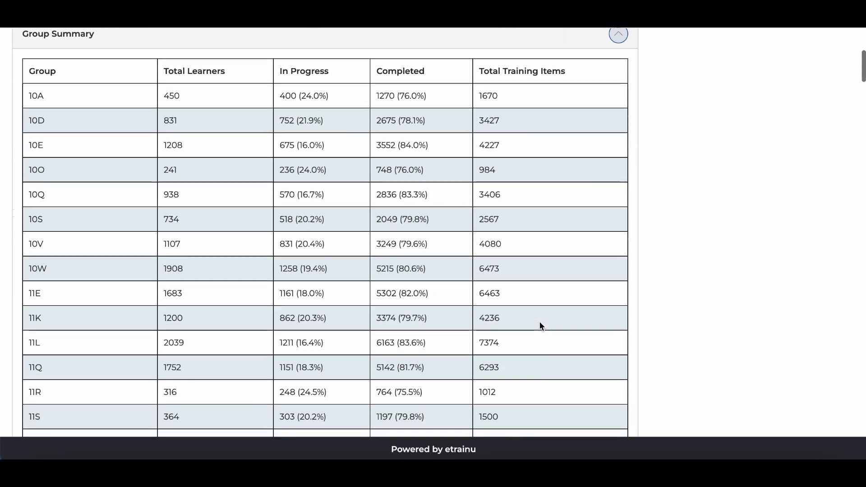
scroll(542, 326, "up", 4)
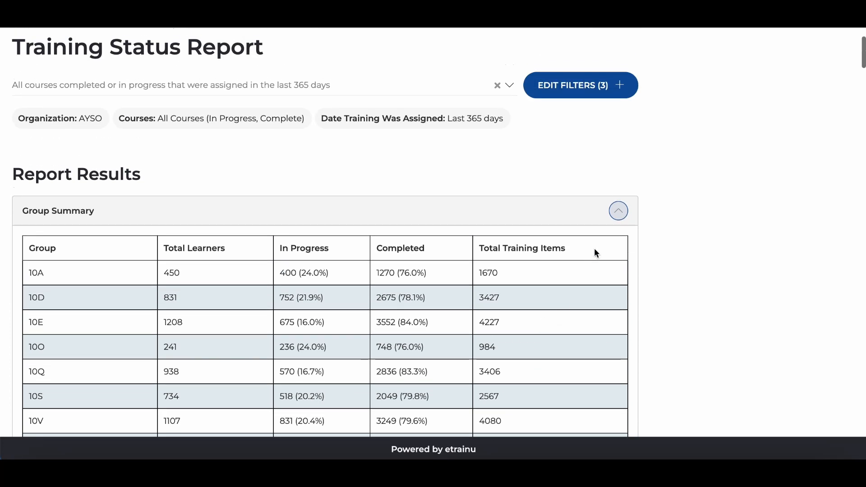
left_click(619, 212)
scroll(672, 212, "up", 2)
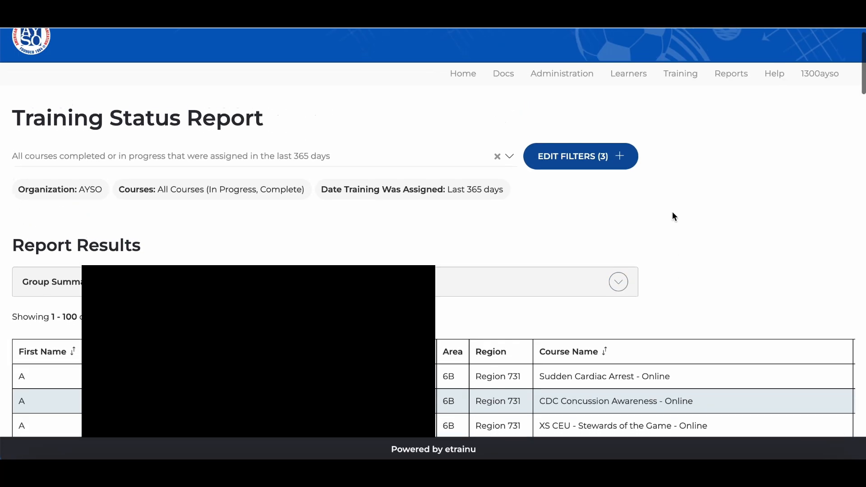
Check the available default and saved reports, and open the report's filters for editing
left_click(510, 164)
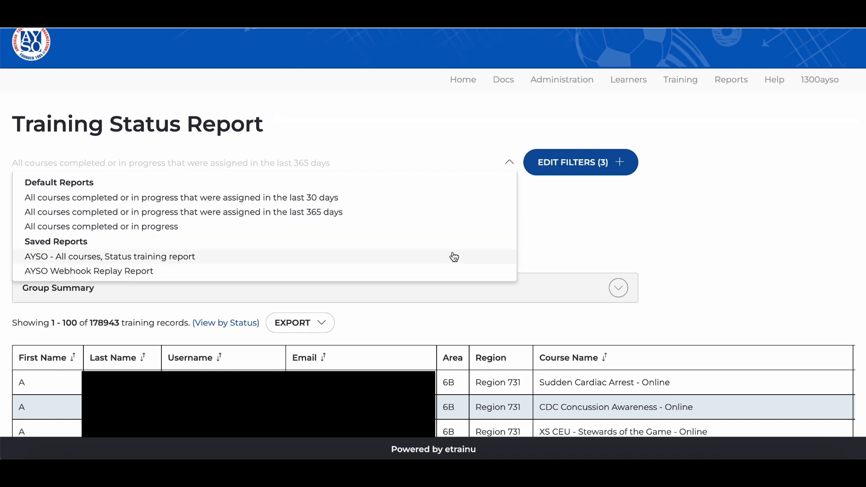
left_click(644, 229)
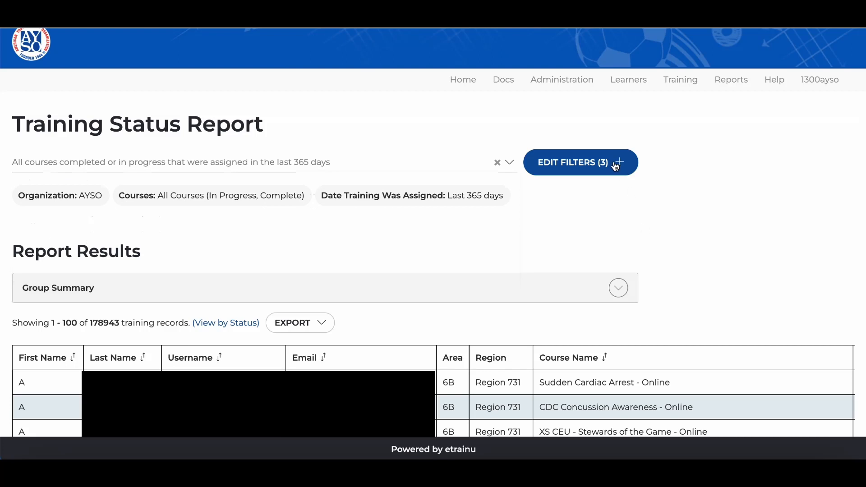
left_click(573, 168)
scroll(495, 281, "down", 3)
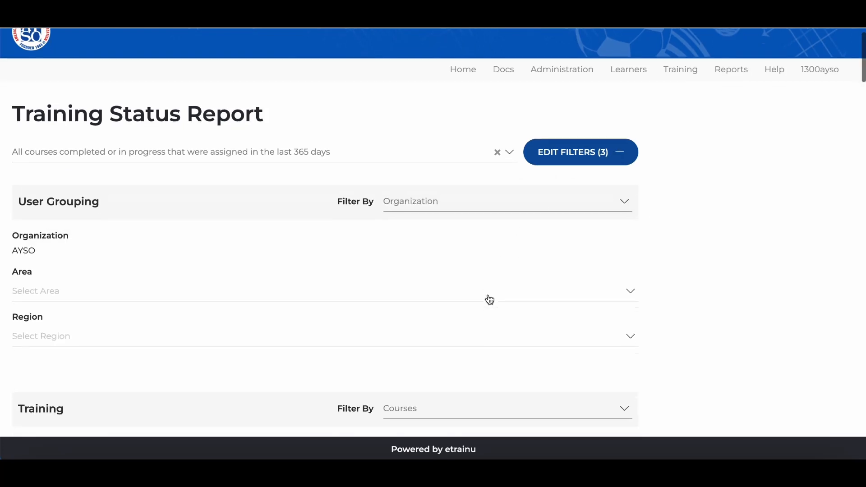
Examine the User Grouping, Training and Periods filters, including the choices for what the training is filtered by
scroll(489, 295, "down", 2)
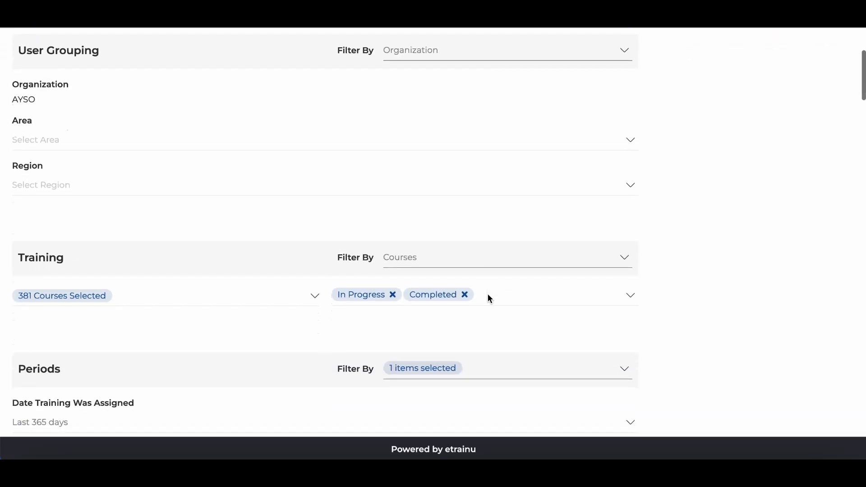
scroll(489, 299, "down", 1)
scroll(489, 300, "up", 1)
scroll(489, 299, "down", 1)
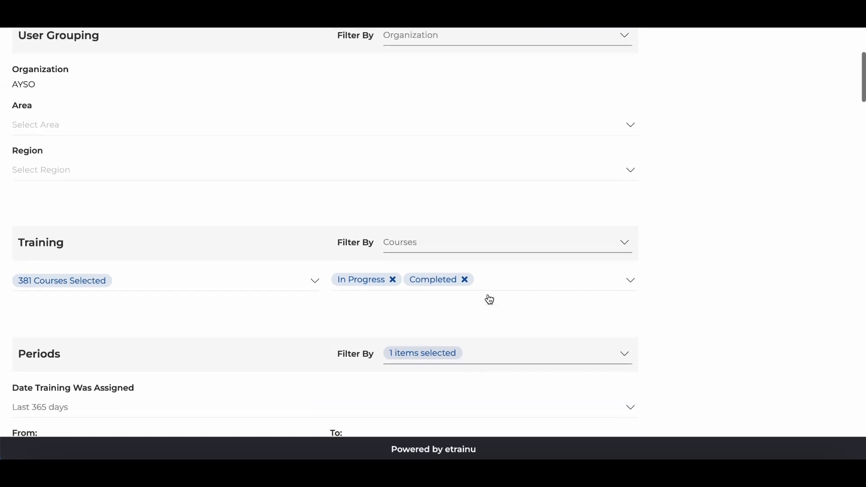
scroll(489, 299, "up", 1)
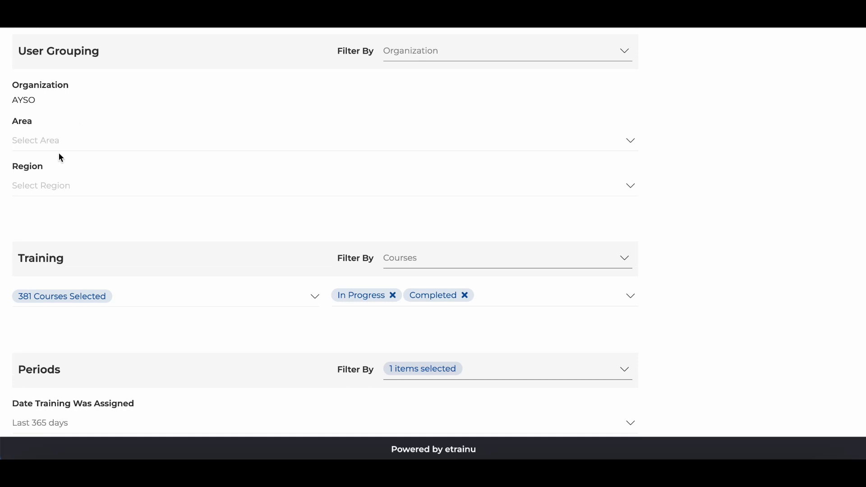
scroll(165, 247, "down", 2)
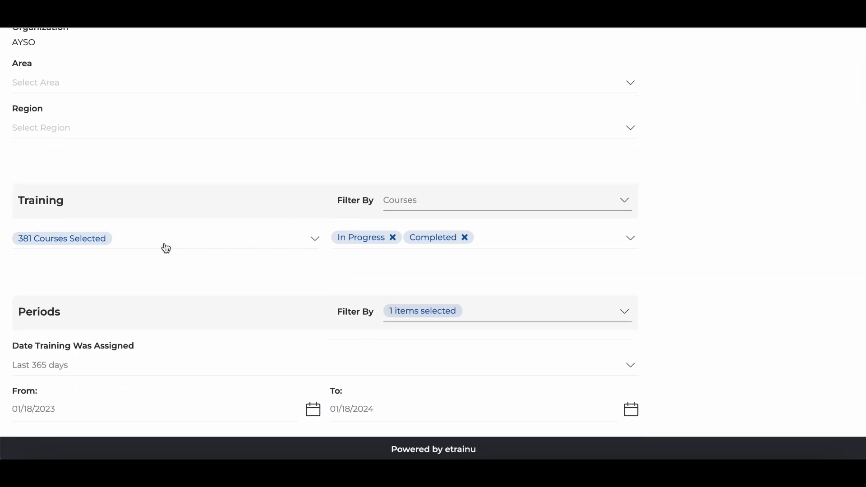
scroll(365, 288, "down", 3)
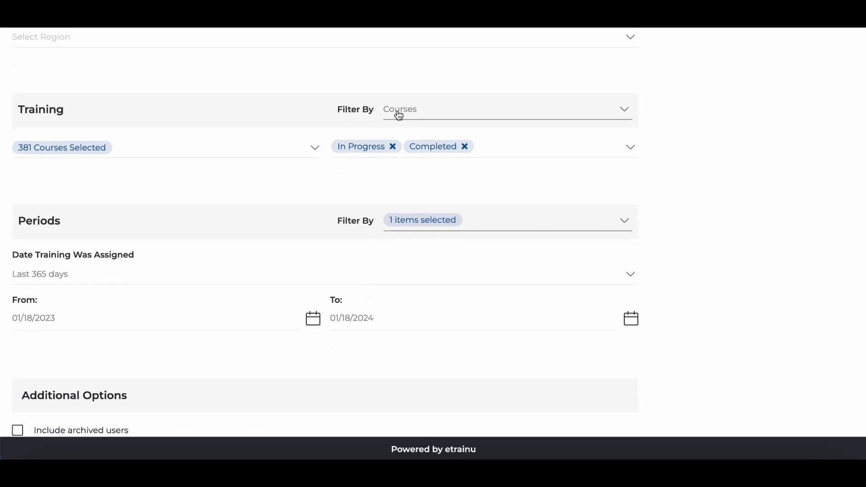
left_click(434, 114)
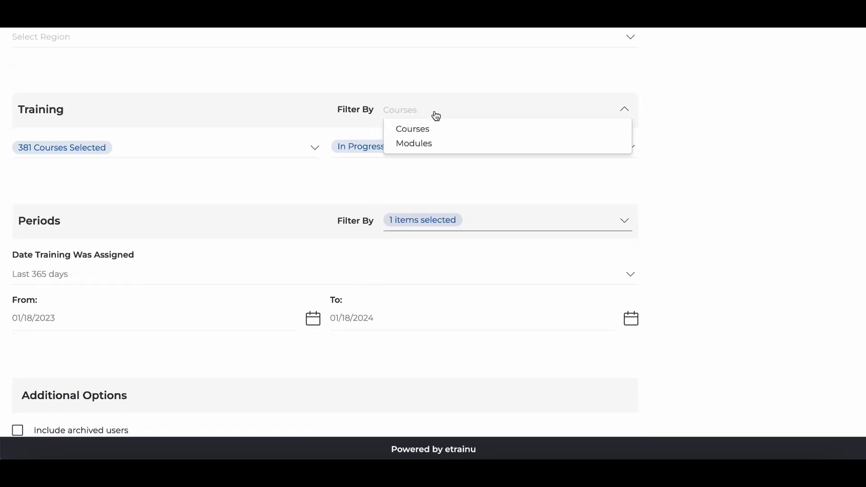
left_click(371, 115)
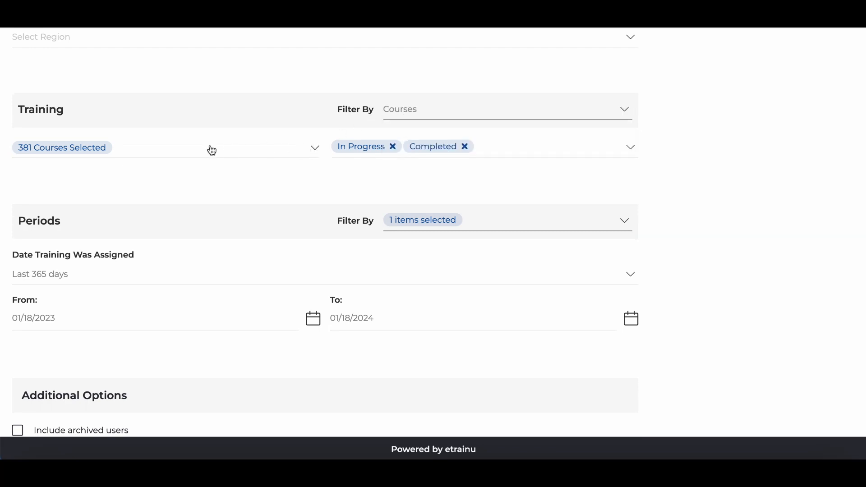
Limit the course filter to 10U Coach - Full In-Person Course, 10U Coach Course - Online and 10U Coach- Full In-Person Course
left_click(153, 153)
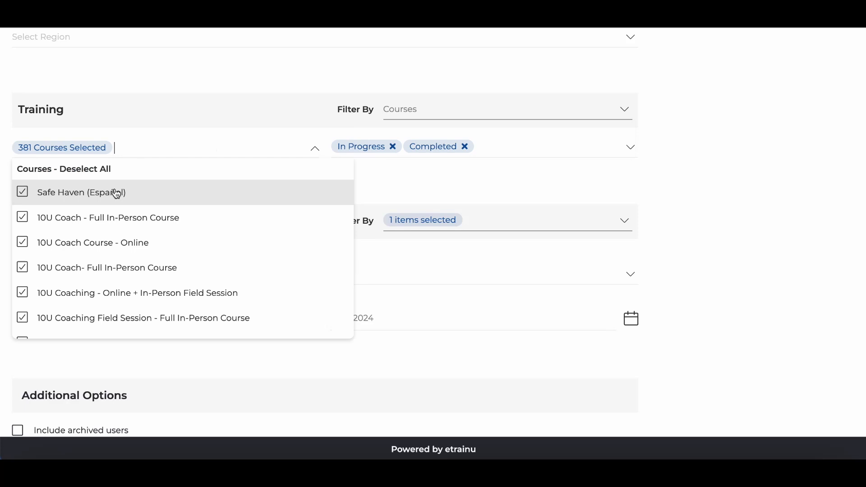
left_click(93, 171)
left_click(99, 220)
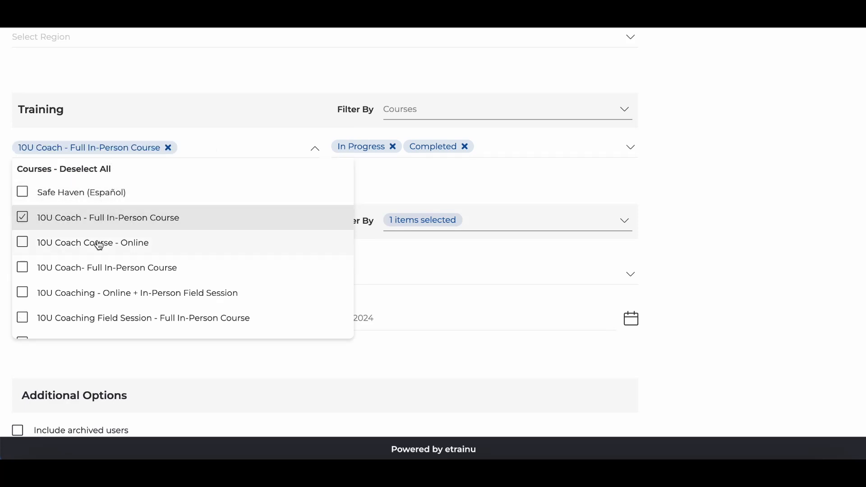
left_click(99, 245)
left_click(98, 270)
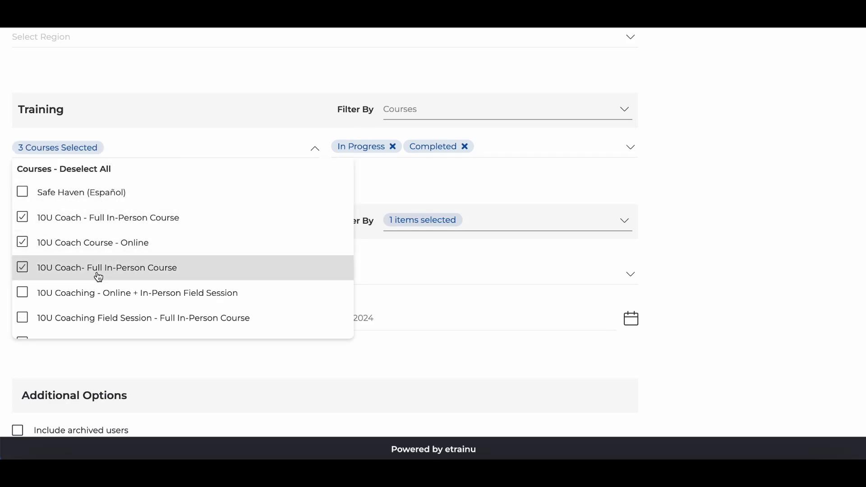
Remove the three 10U coach courses from the course filter and select all courses again
left_click(99, 274)
left_click(97, 245)
left_click(98, 223)
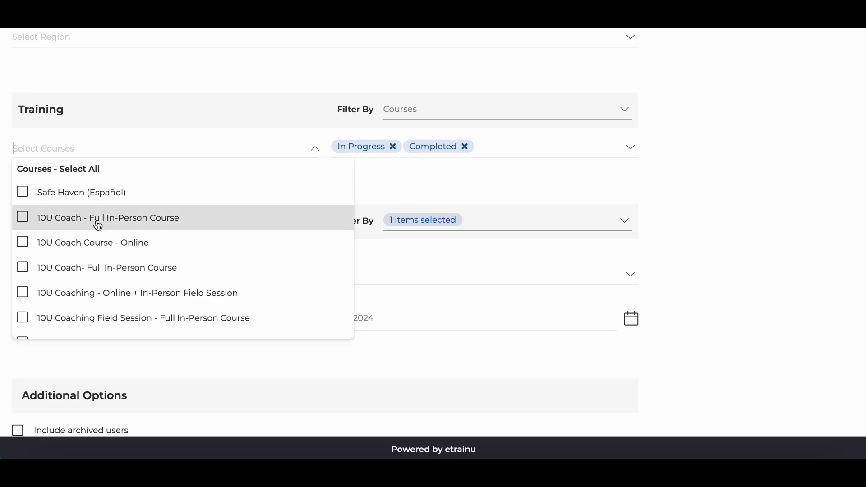
left_click(83, 172)
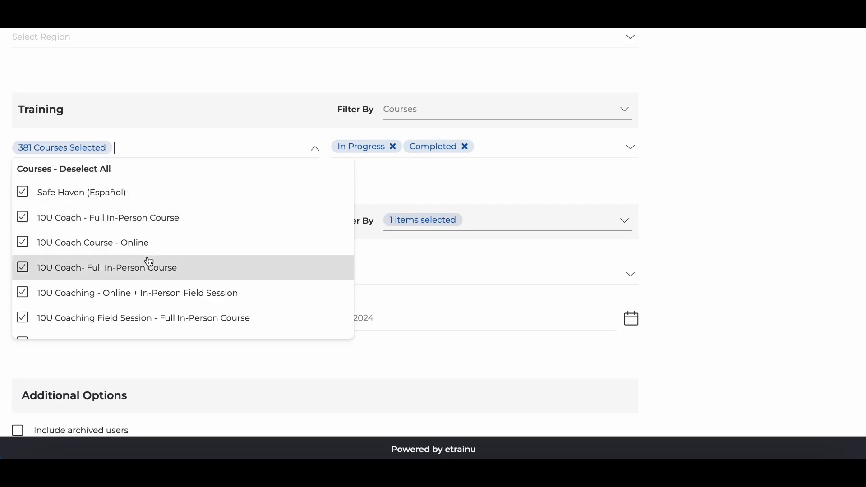
left_click(397, 173)
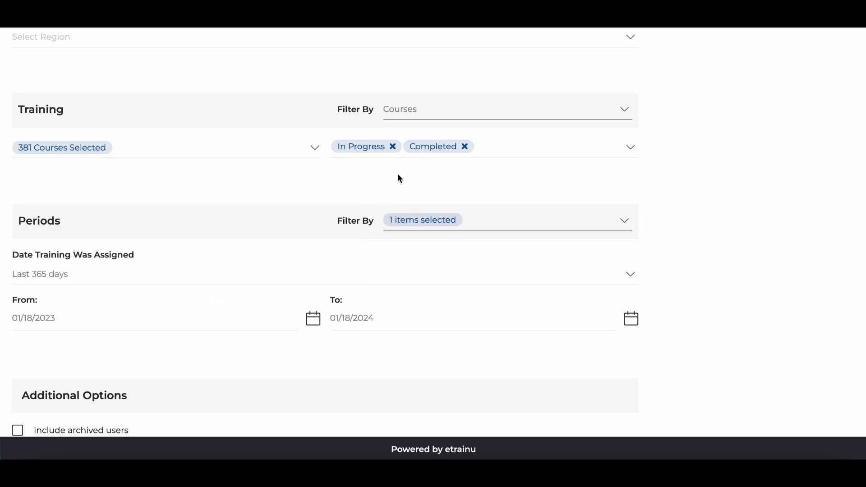
Filter the periods by User Created Date instead of Training Assigned Date, with the date range Last 3 years
scroll(515, 246, "down", 1)
scroll(514, 243, "down", 2)
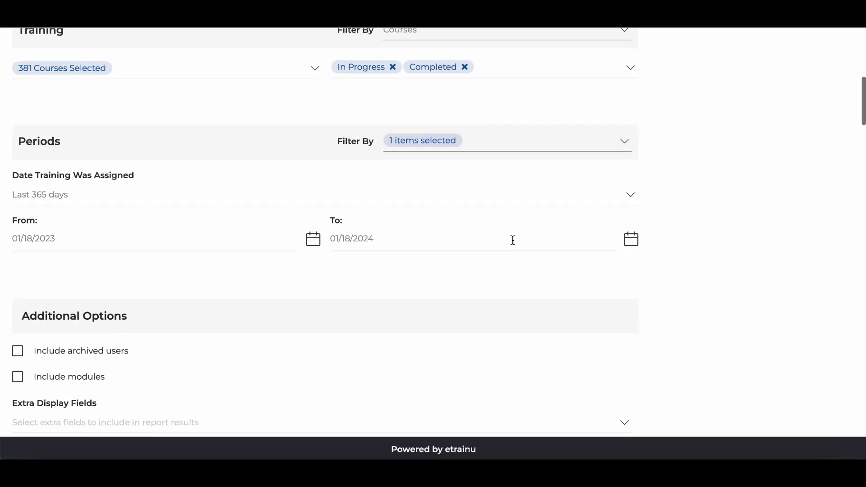
left_click(550, 146)
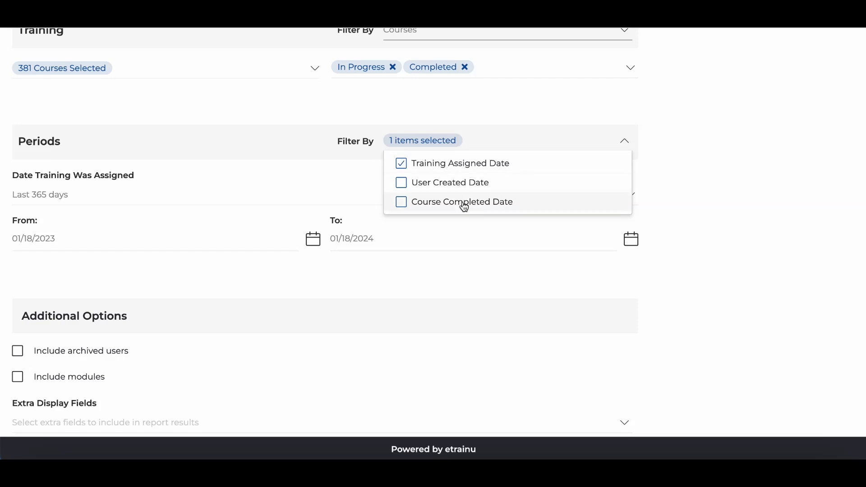
left_click(465, 164)
left_click(465, 182)
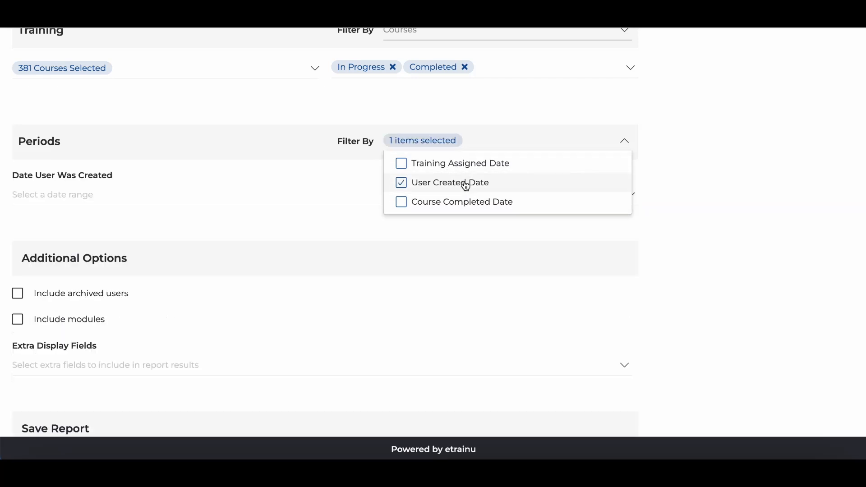
left_click(306, 197)
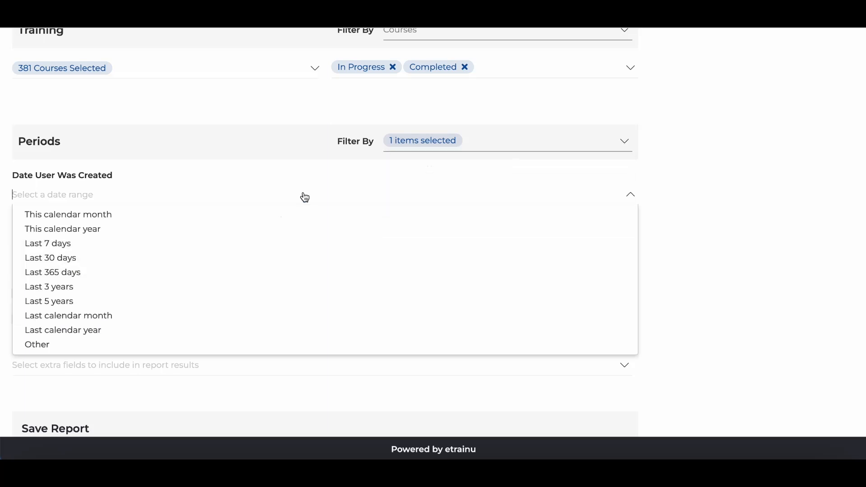
left_click(81, 293)
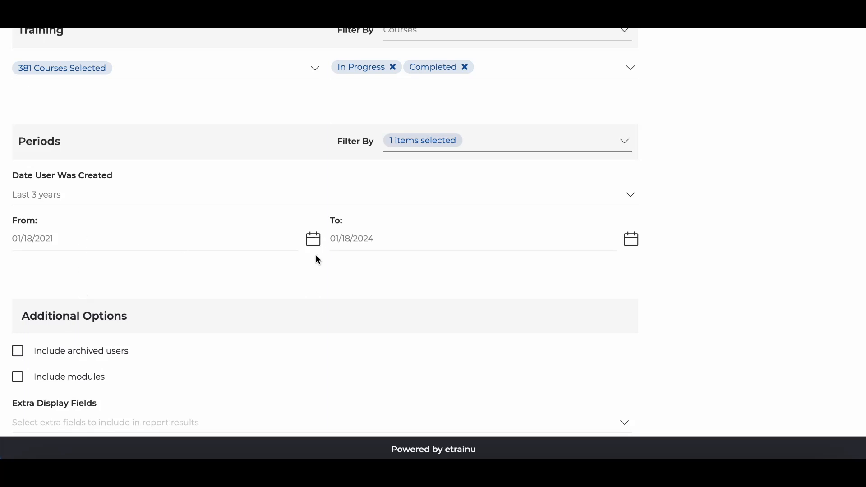
Turn on saving the report on submit and fill in the report name
scroll(345, 340, "down", 5)
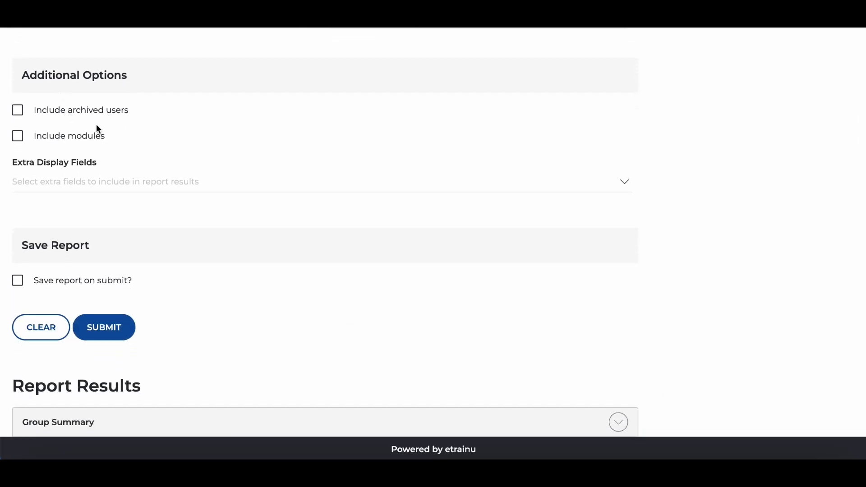
scroll(182, 293, "down", 1)
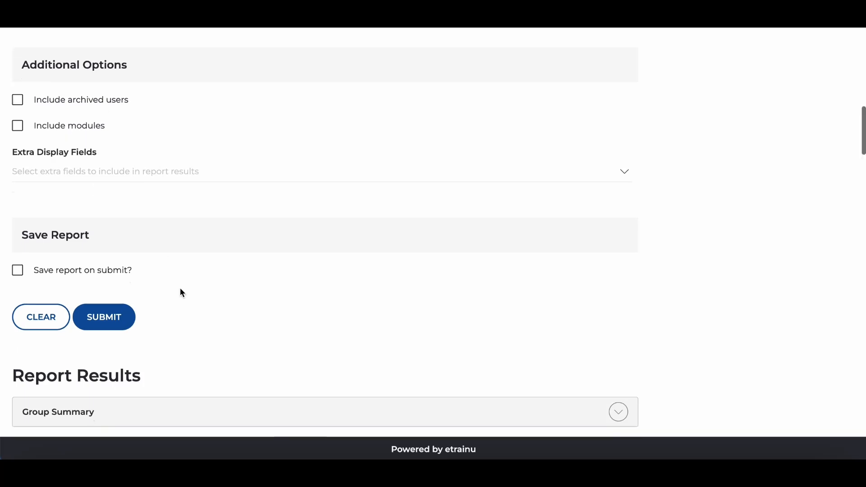
scroll(183, 293, "down", 1)
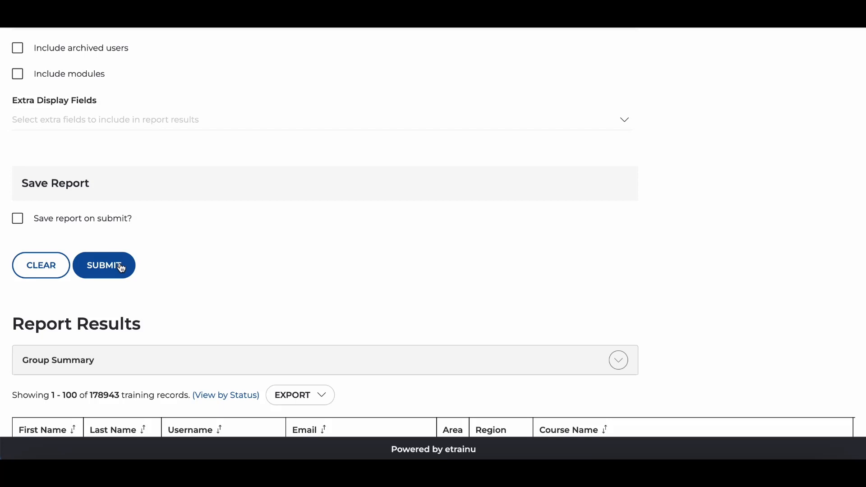
scroll(171, 258, "down", 1)
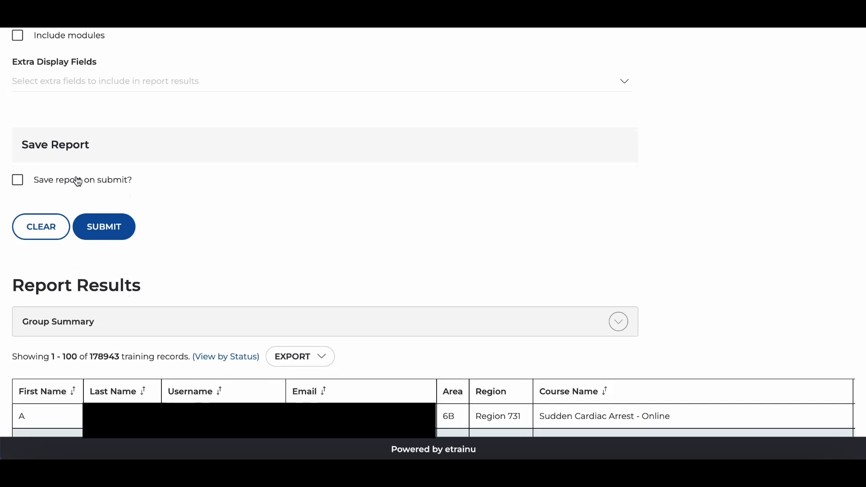
left_click(49, 186)
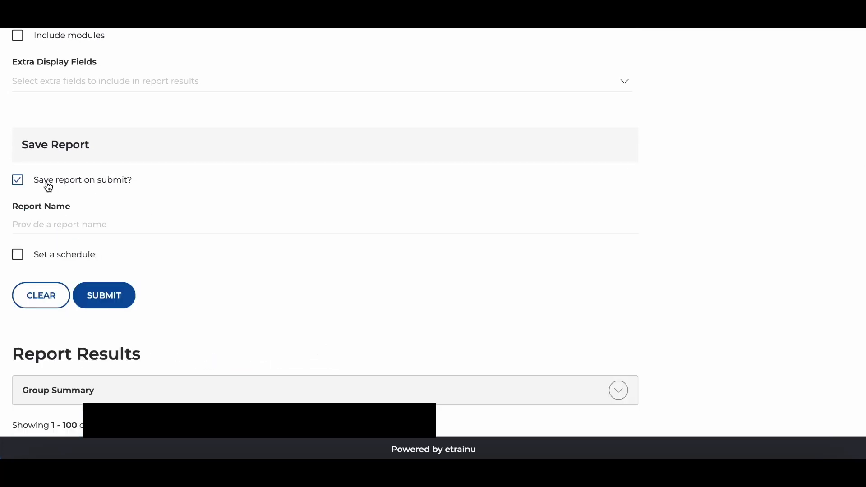
left_click(73, 216)
left_click(103, 256)
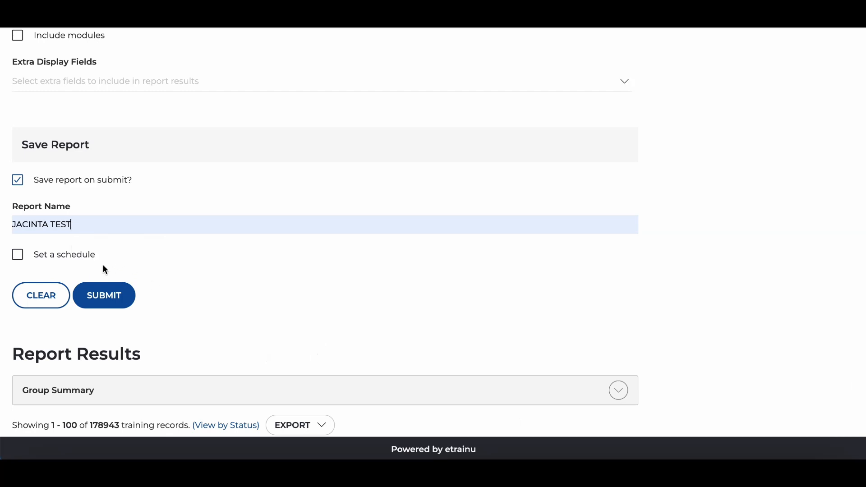
Set a schedule for the saved report with the frequency Monthly
left_click(71, 262)
scroll(187, 284, "down", 1)
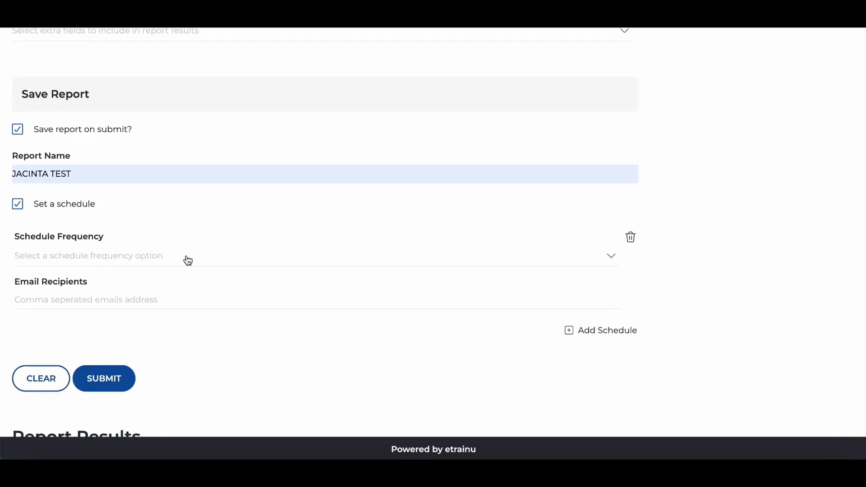
left_click(189, 260)
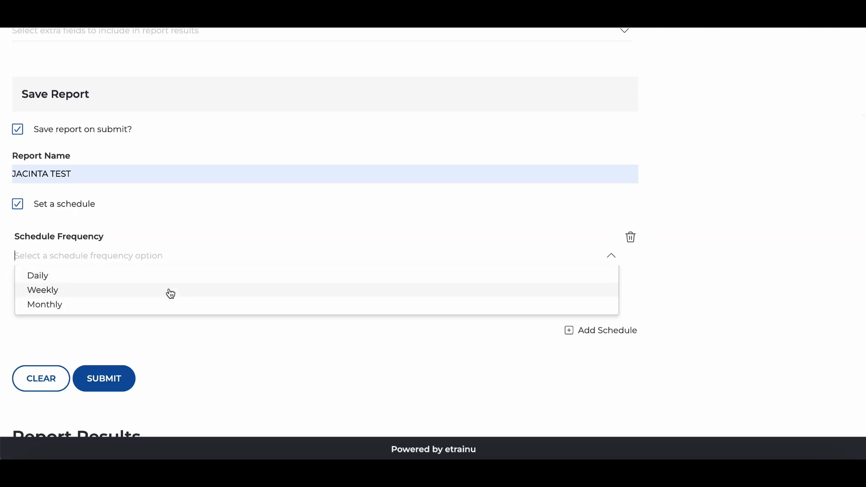
left_click(171, 308)
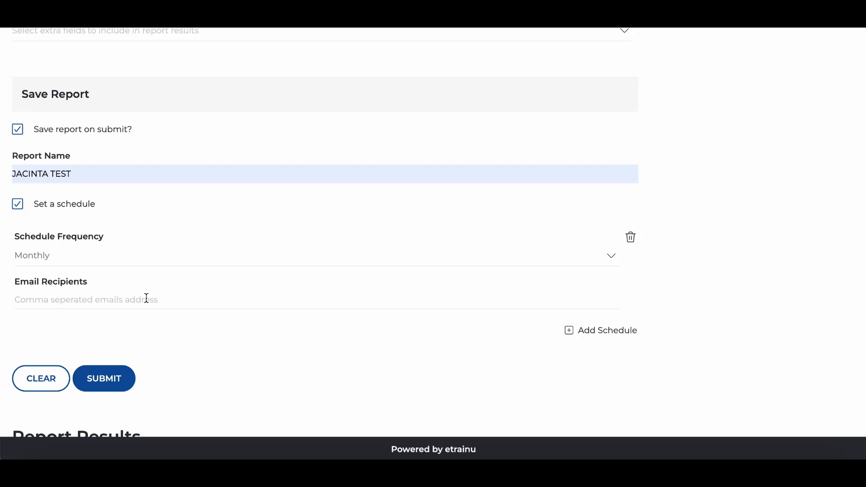
left_click(176, 266)
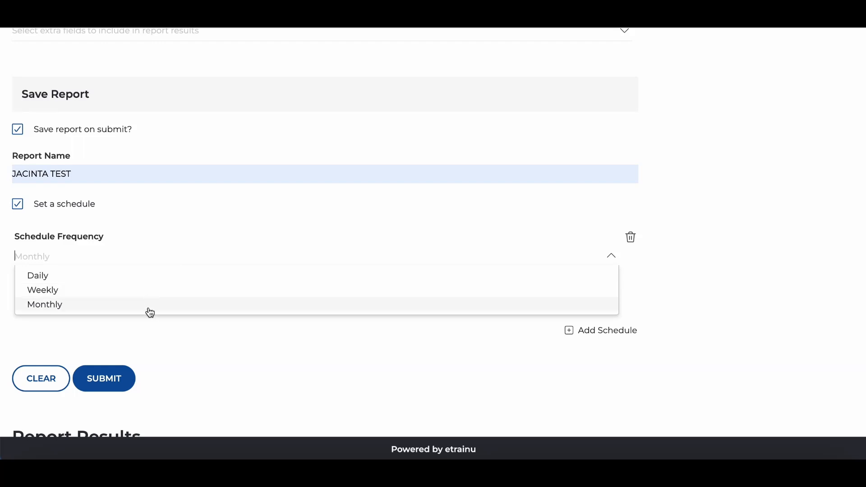
left_click(243, 369)
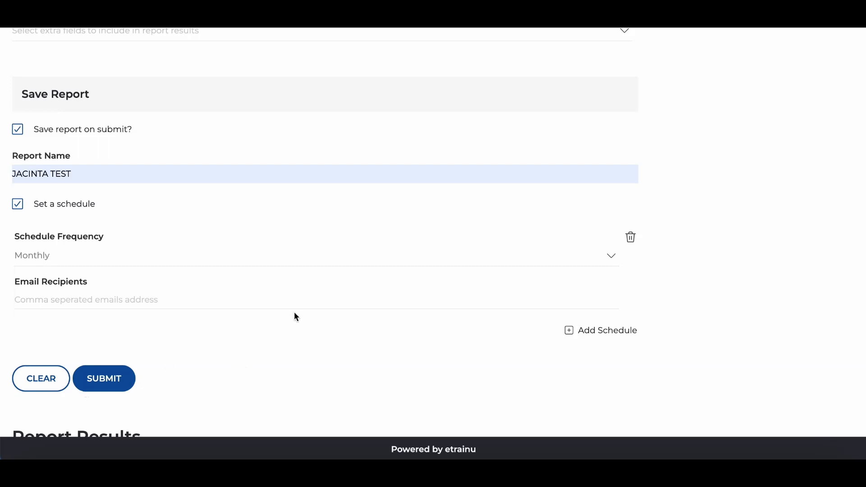
Examine the columns of the report results table, from the user details to the dates and progress
scroll(294, 311, "up", 2)
scroll(294, 317, "down", 10)
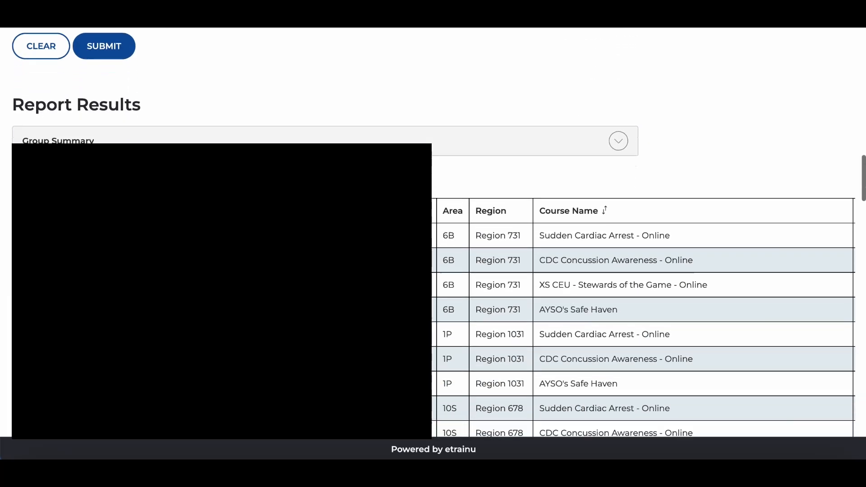
scroll(294, 317, "down", 1)
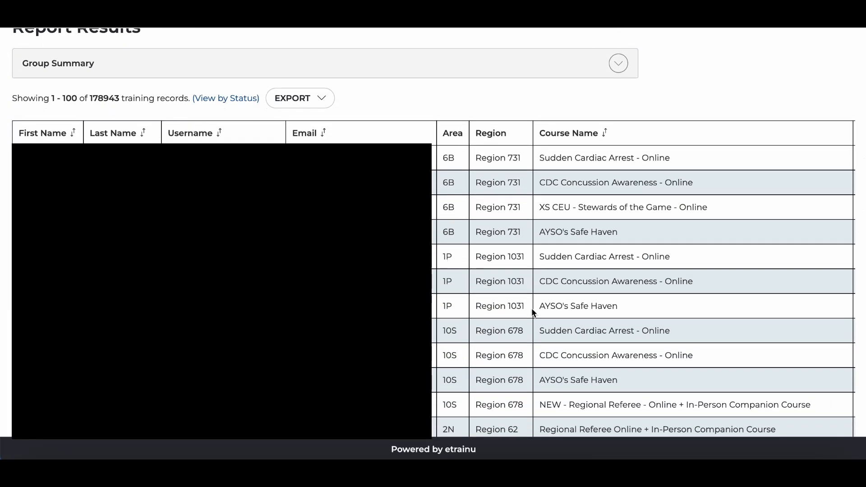
scroll(531, 309, "right", 1)
scroll(531, 307, "right", 15)
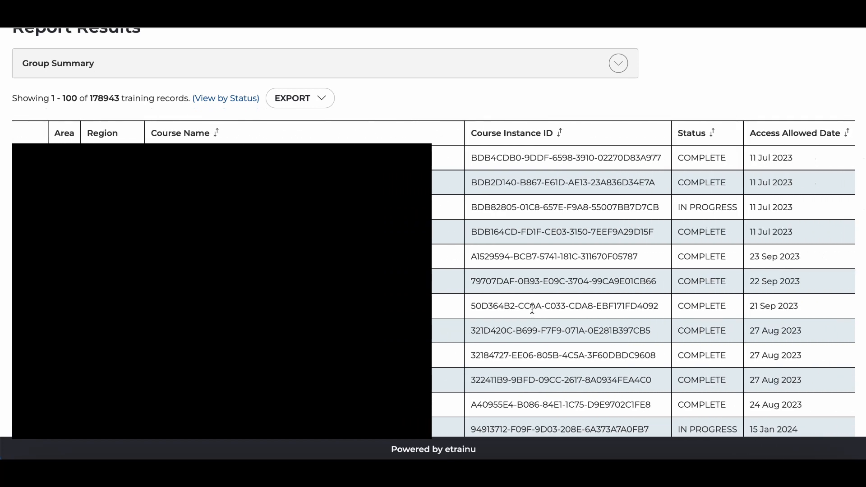
scroll(532, 308, "right", 6)
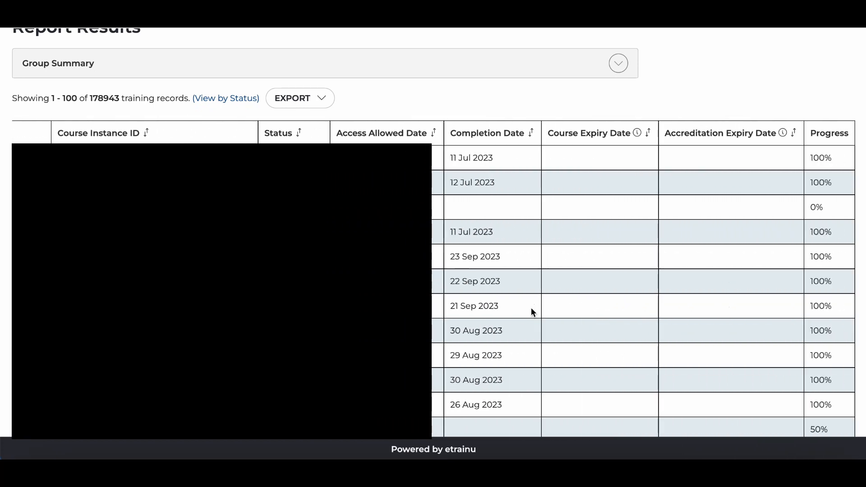
scroll(531, 307, "left", 20)
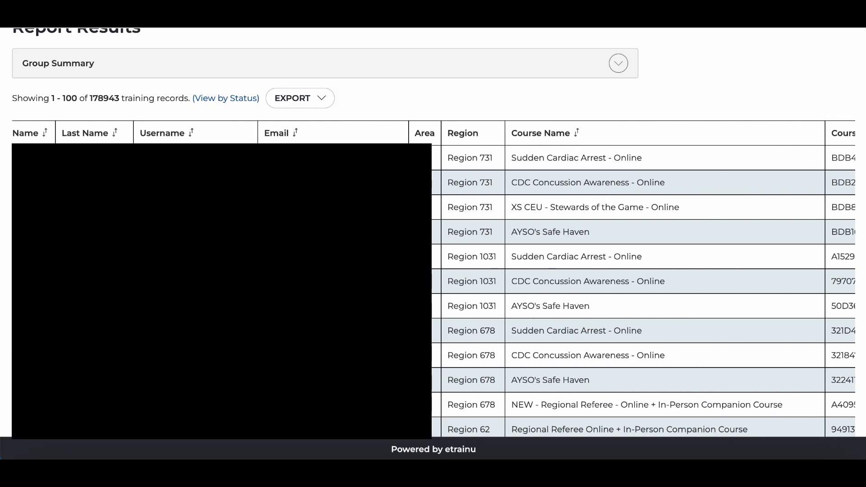
Look at the export choices for the report results without exporting anything
scroll(531, 307, "up", 4)
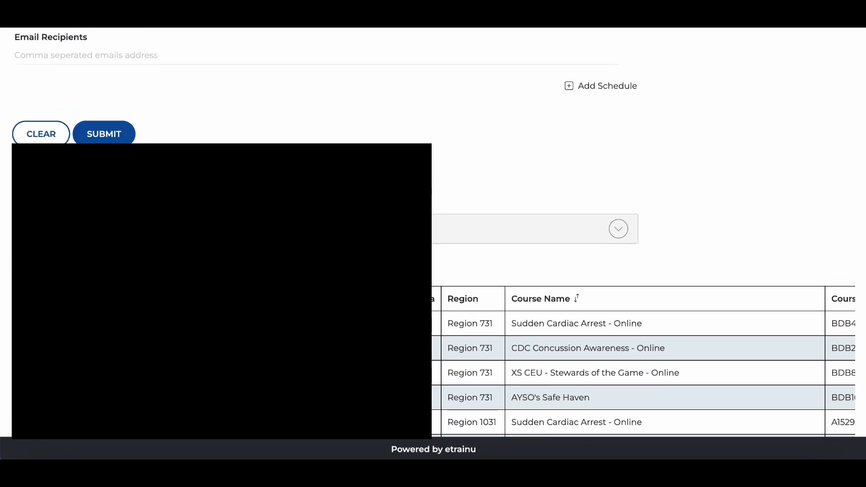
left_click(316, 266)
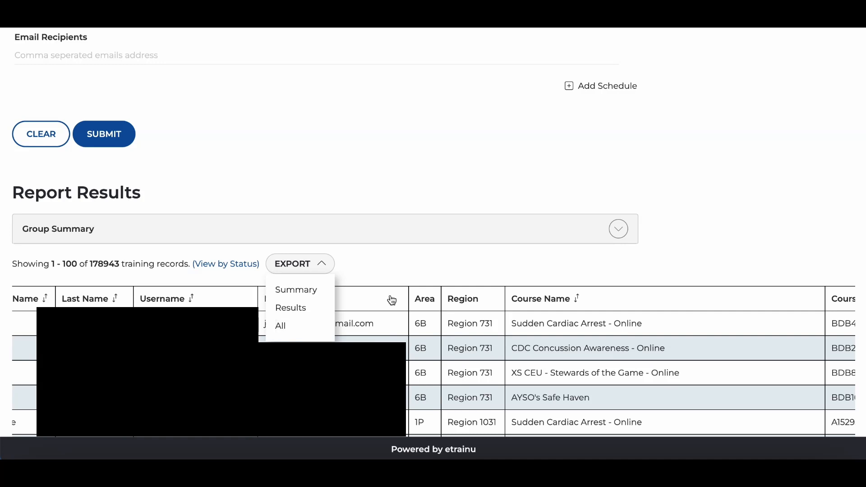
left_click(414, 278)
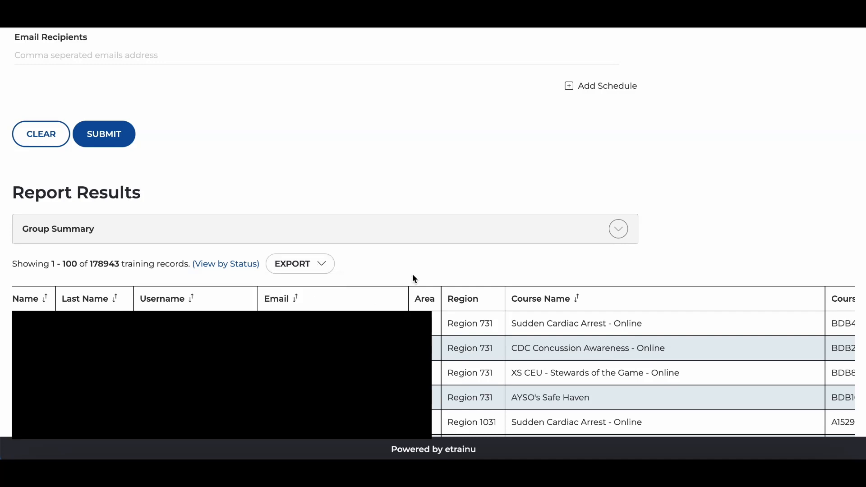
Turn off saving the report on submit
scroll(412, 275, "up", 7)
scroll(414, 278, "up", 1)
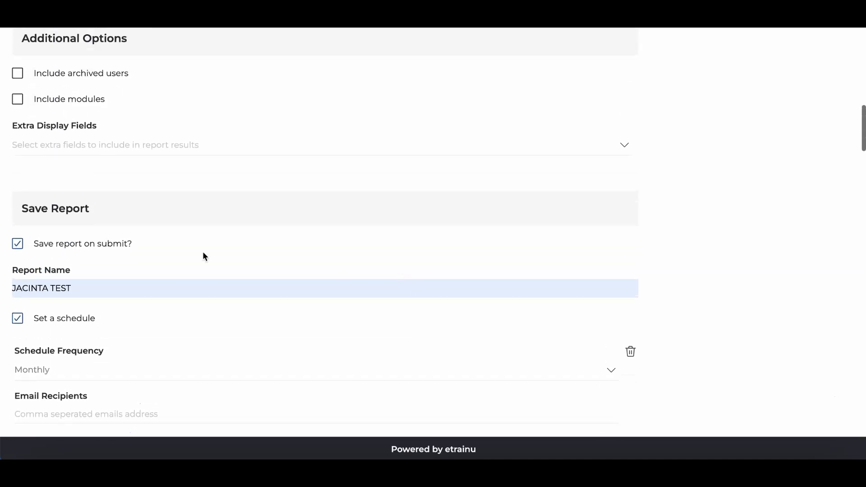
left_click(18, 244)
Filter the user grouping by Learner Group instead of Organization and choose the group Section 1
scroll(158, 266, "up", 1)
scroll(157, 266, "up", 9)
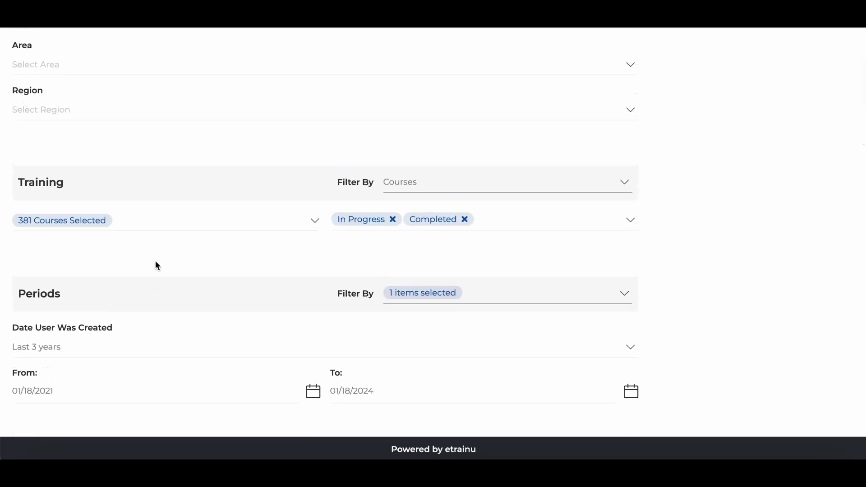
scroll(157, 266, "up", 5)
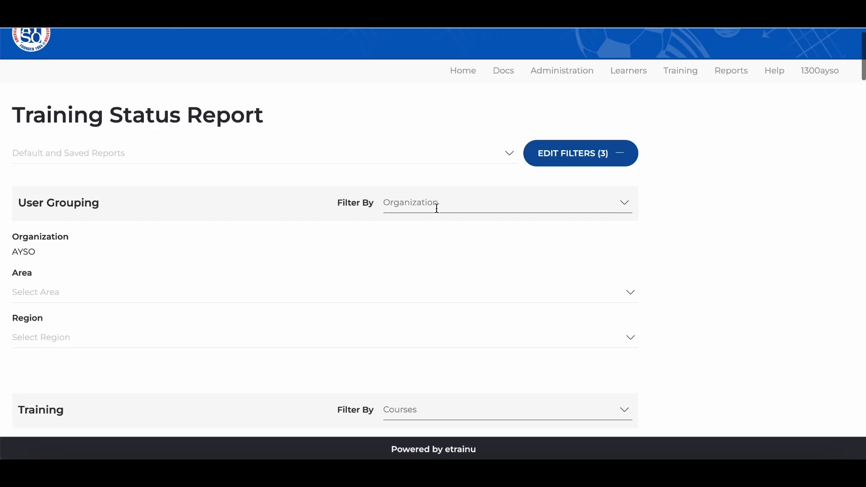
left_click(624, 202)
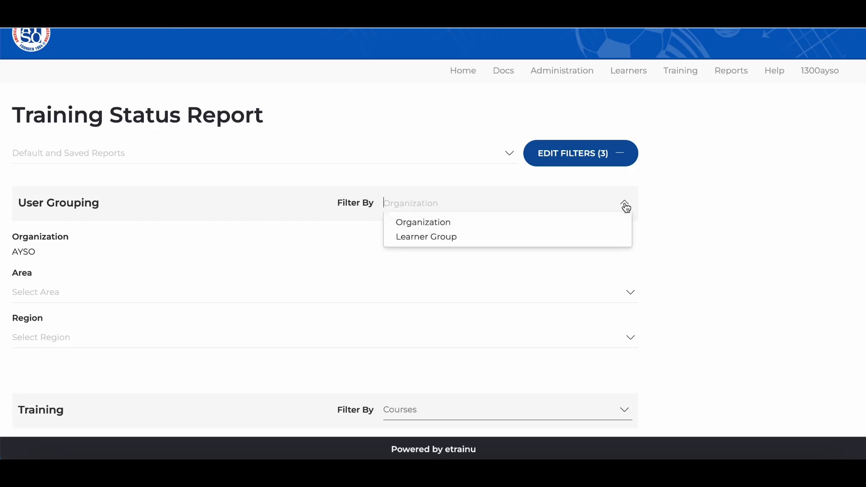
left_click(481, 242)
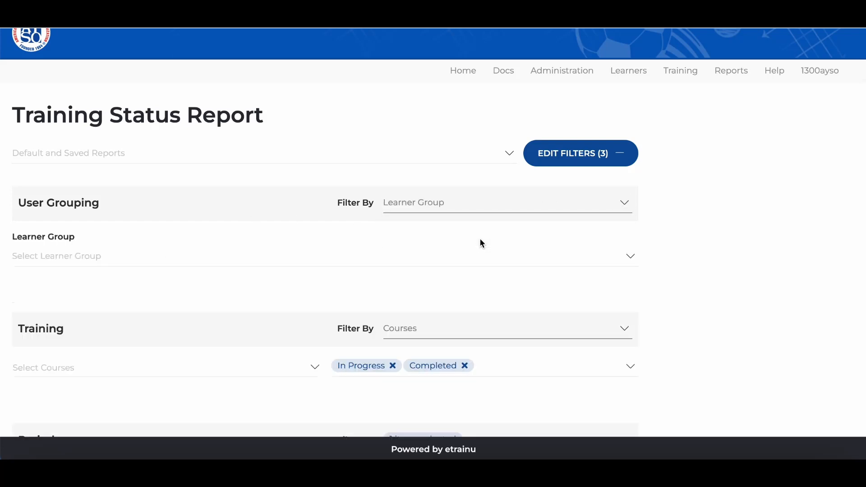
left_click(267, 263)
scroll(188, 334, "down", 10)
scroll(125, 319, "up", 5)
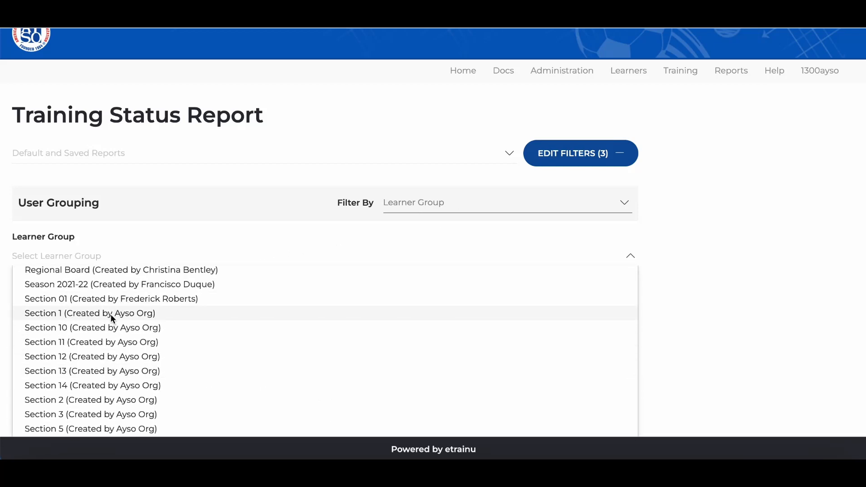
left_click(116, 313)
Select all courses in the Training filter for the learner group
scroll(271, 293, "down", 4)
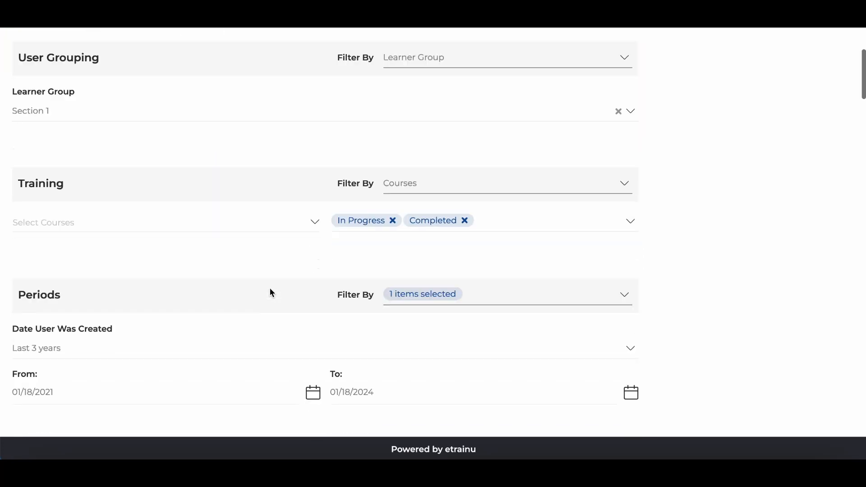
left_click(286, 203)
left_click(176, 226)
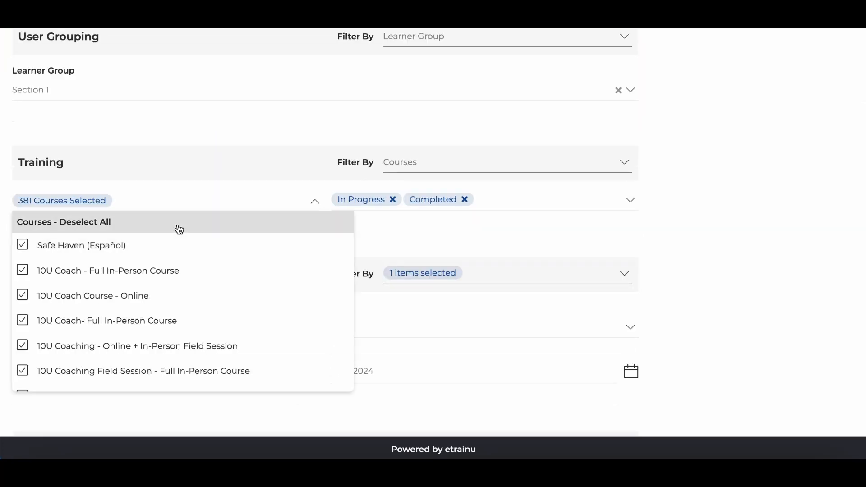
left_click(249, 118)
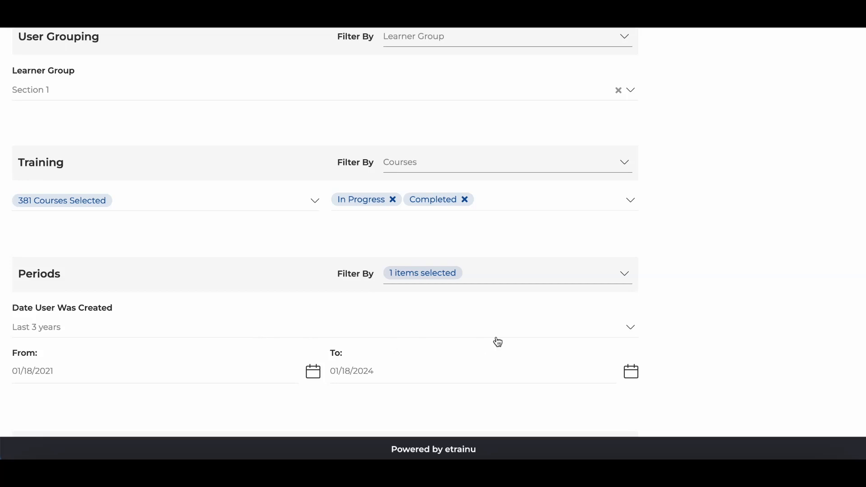
scroll(736, 312, "up", 4)
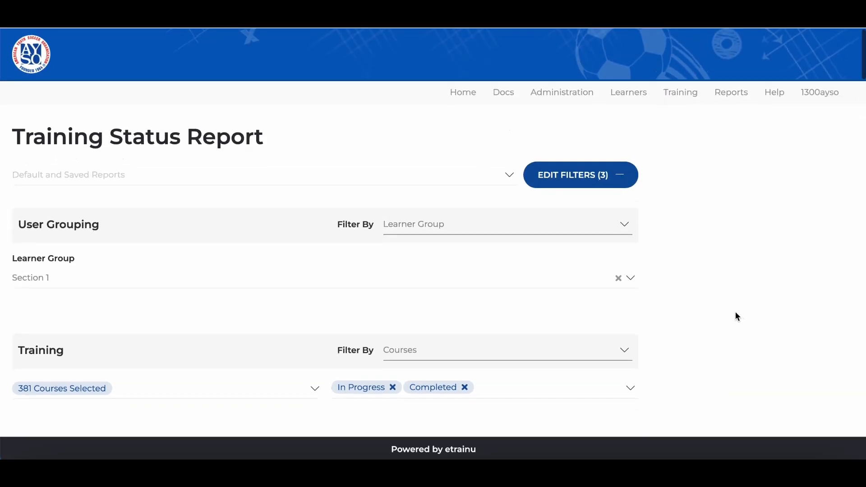